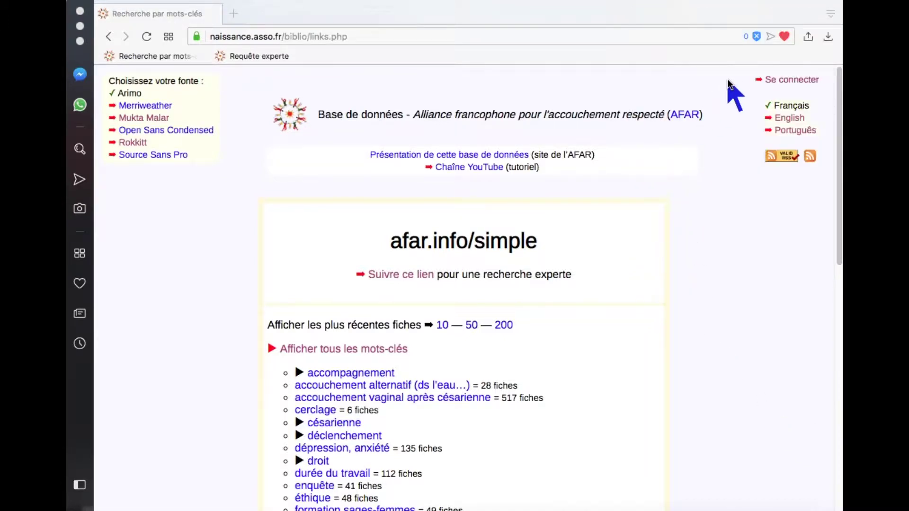
- Log in to the AFAR database by entering the account's login name and the account password
click(792, 81)
click(404, 100)
click(406, 116)
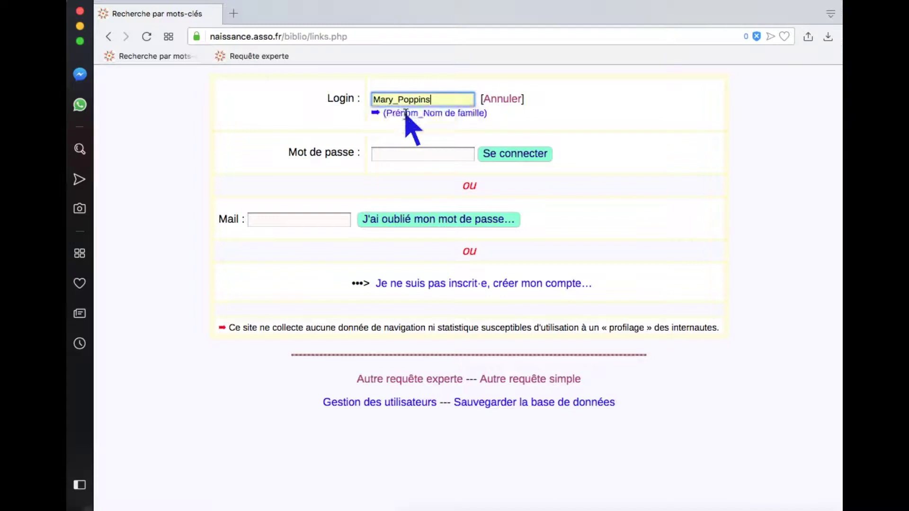
click(399, 153)
text(••••••••)
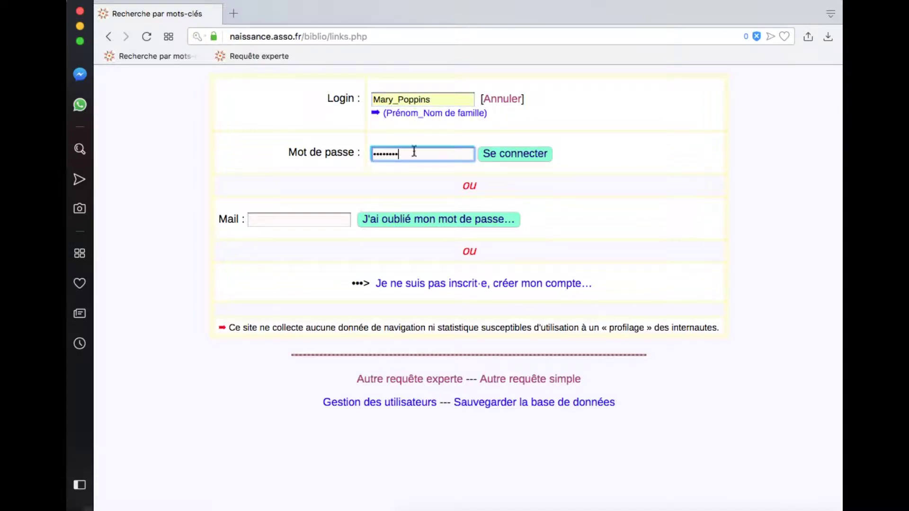
click(504, 148)
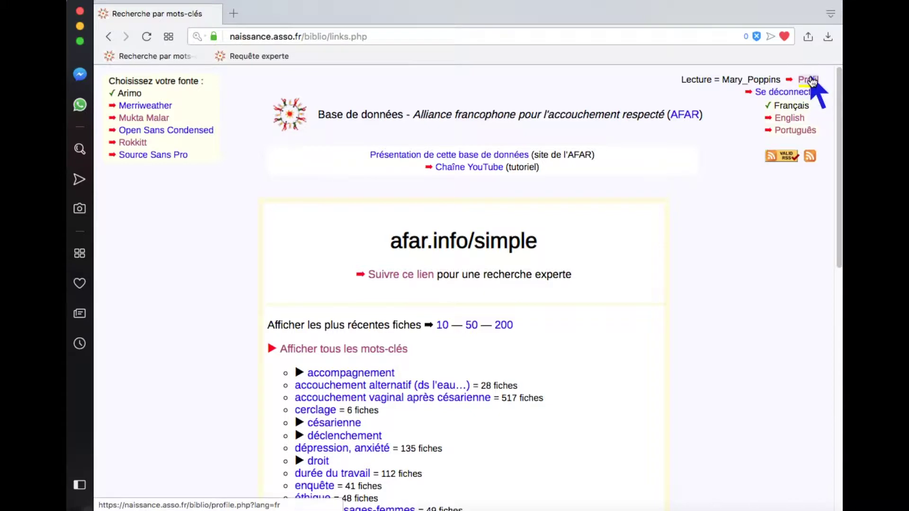
- Open the account profile and select an administrator to contact about changing the account's role
click(808, 80)
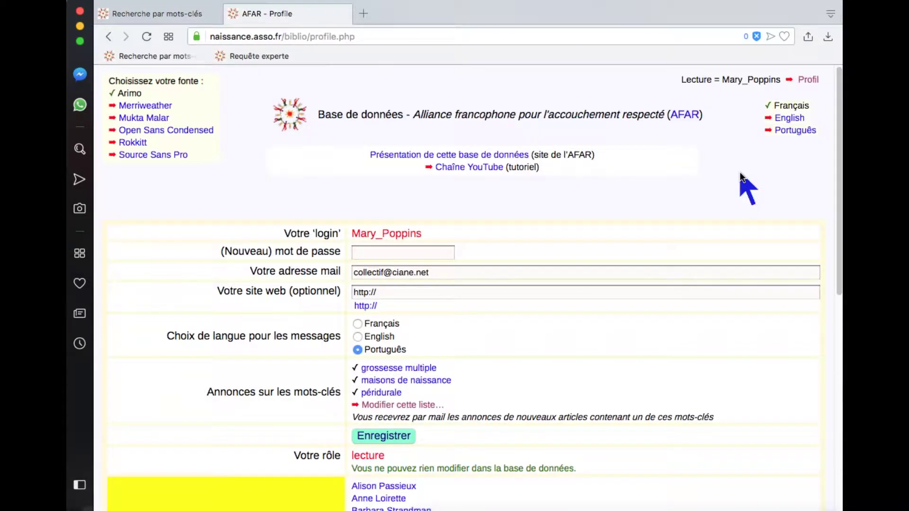
scroll(740, 172, down, 5)
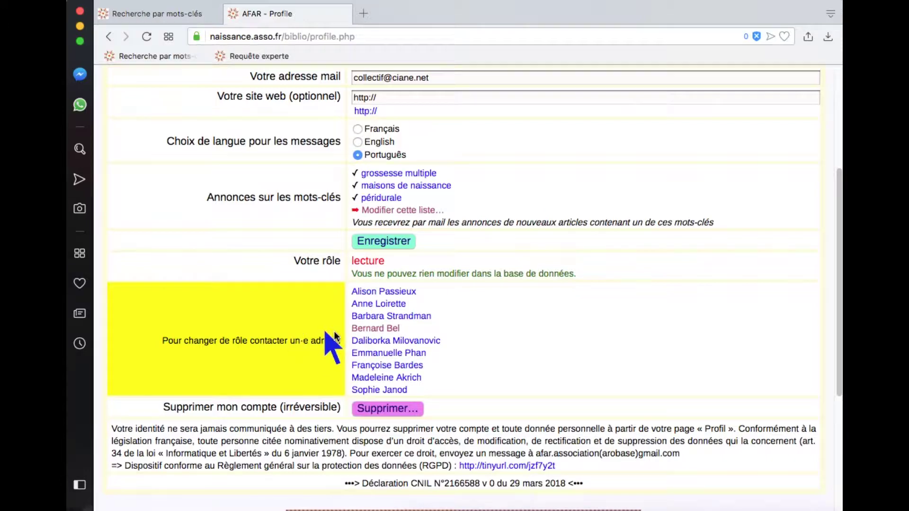
click(366, 330)
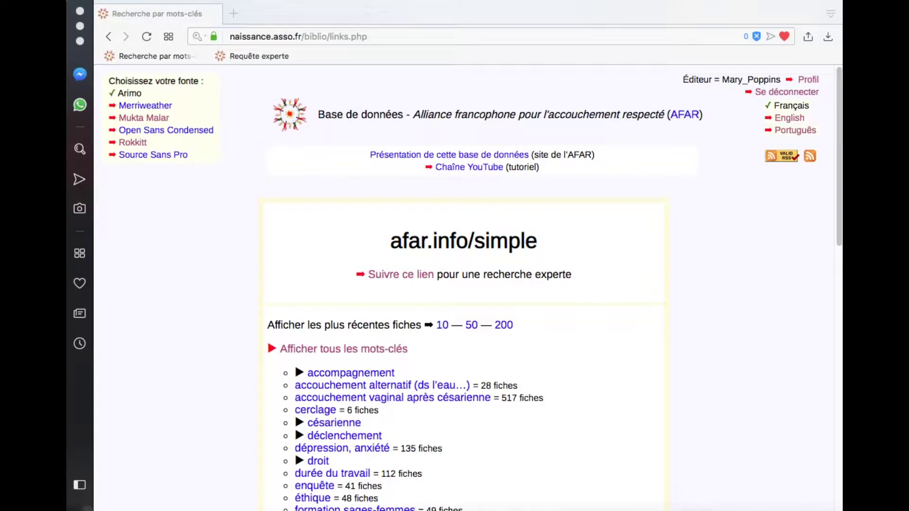
- Read the "[AFAR database] Modification de votre statut" e-mail with enlarged text and close it
drag(532, 509, 568, 131)
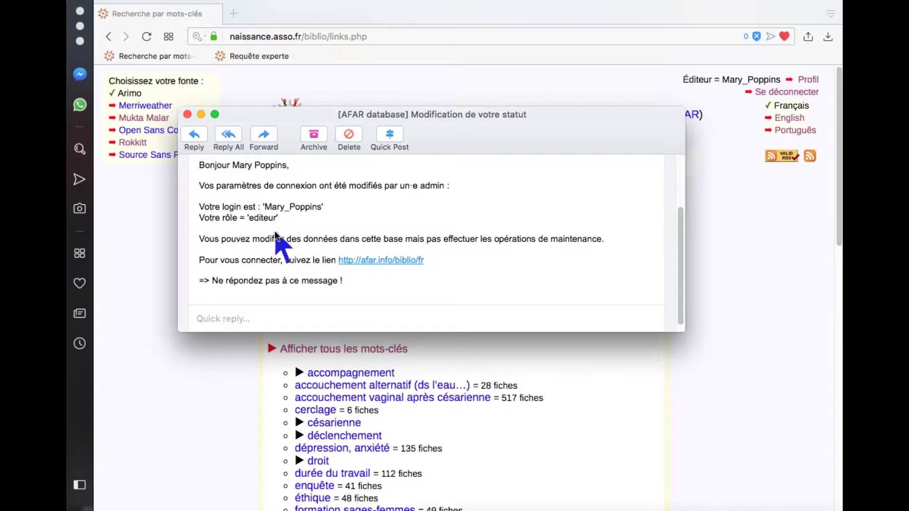
key(super+plus)
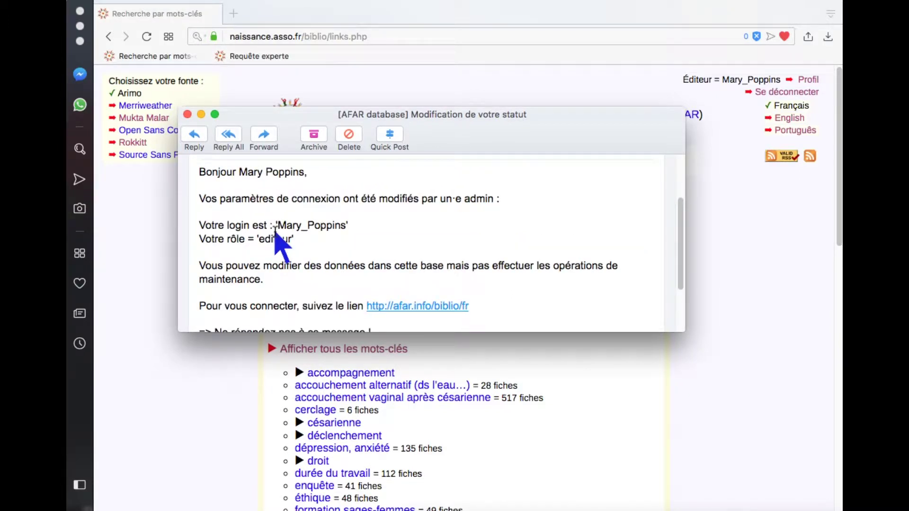
scroll(403, 275, down, 2)
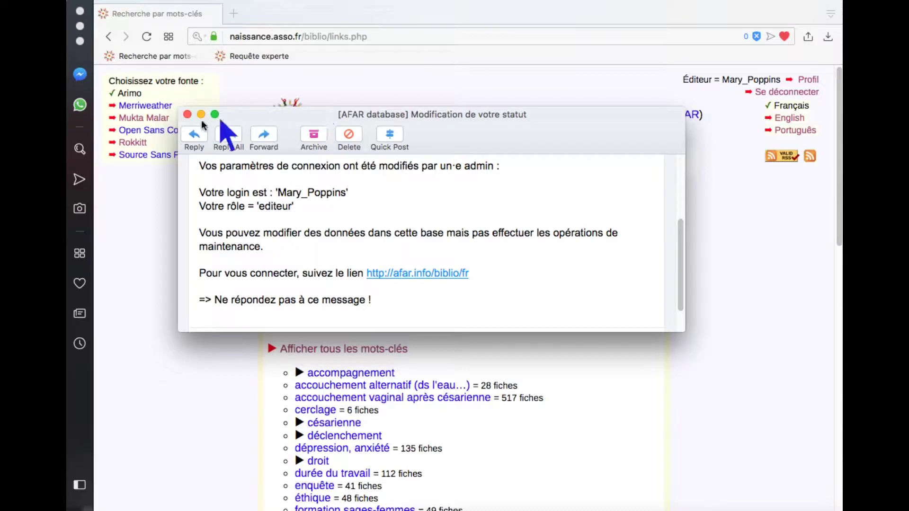
click(187, 115)
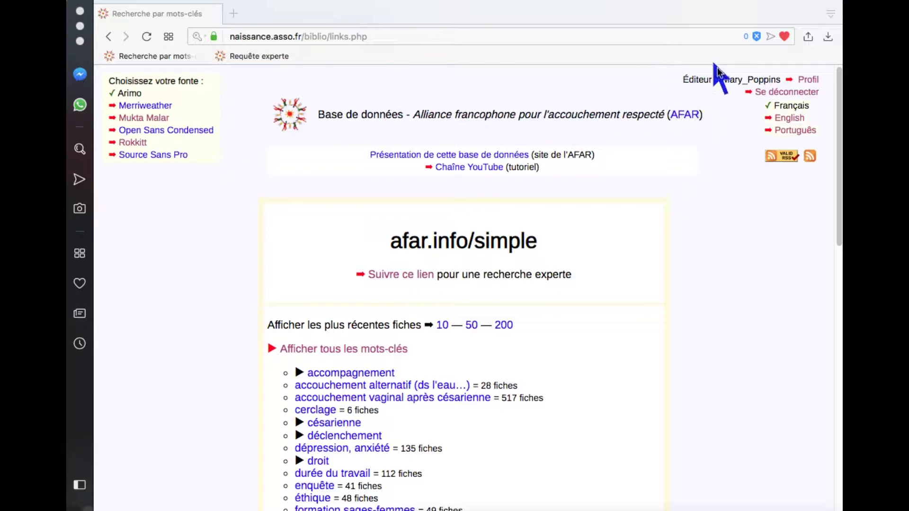
- List the records for the keyword "violences gynécologiques et obstétricales" and view record 2988
scroll(714, 298, down, 10)
scroll(714, 288, down, 5)
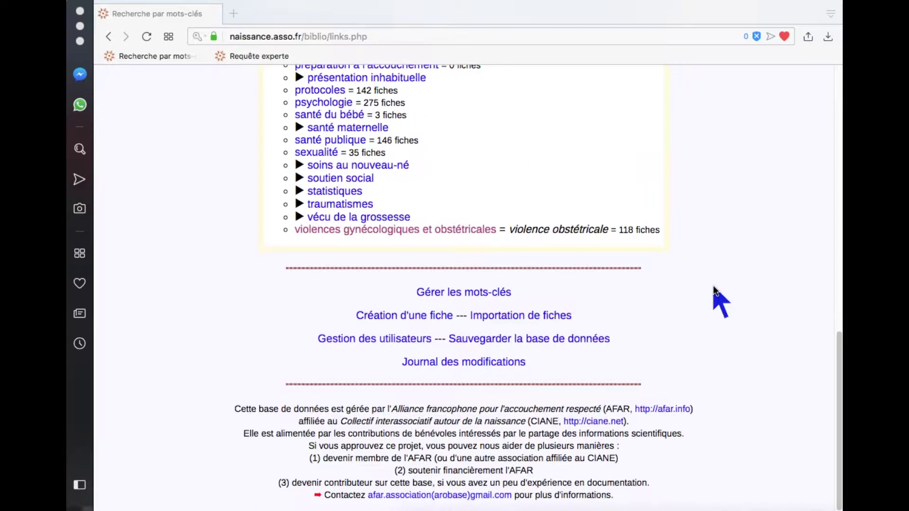
click(449, 256)
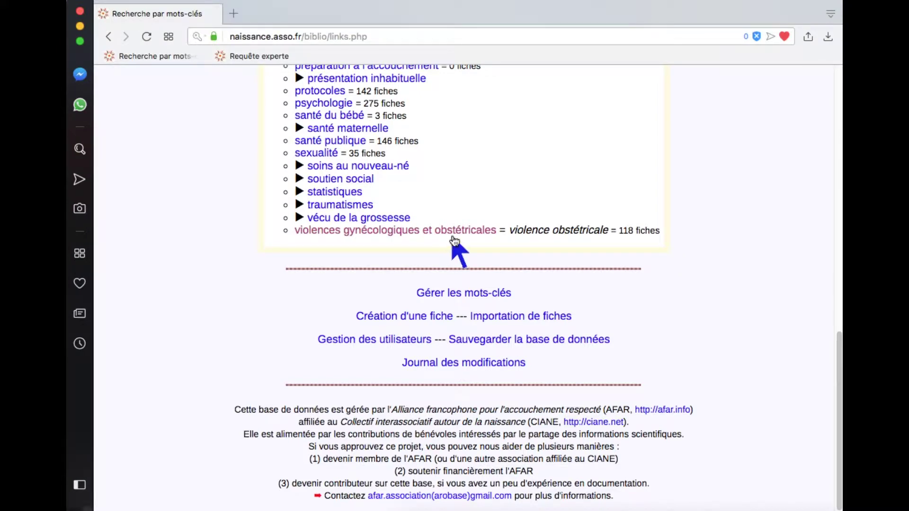
click(452, 231)
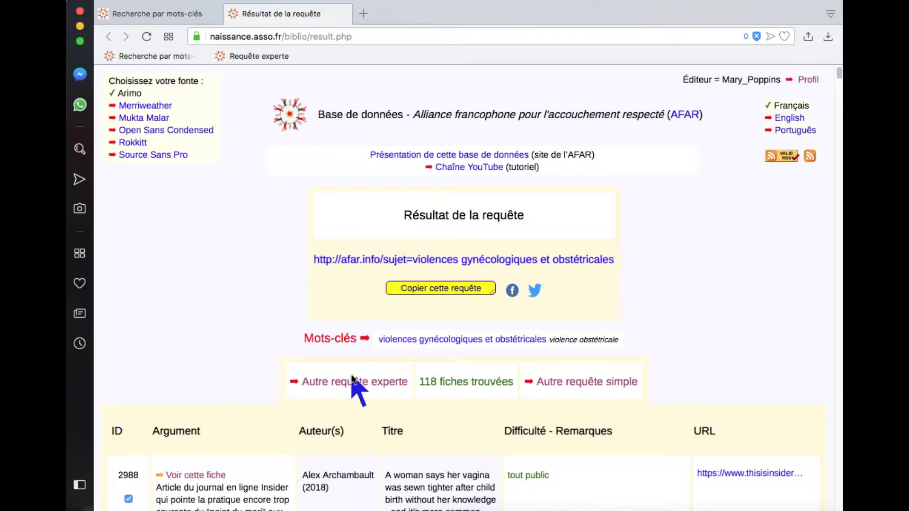
click(205, 475)
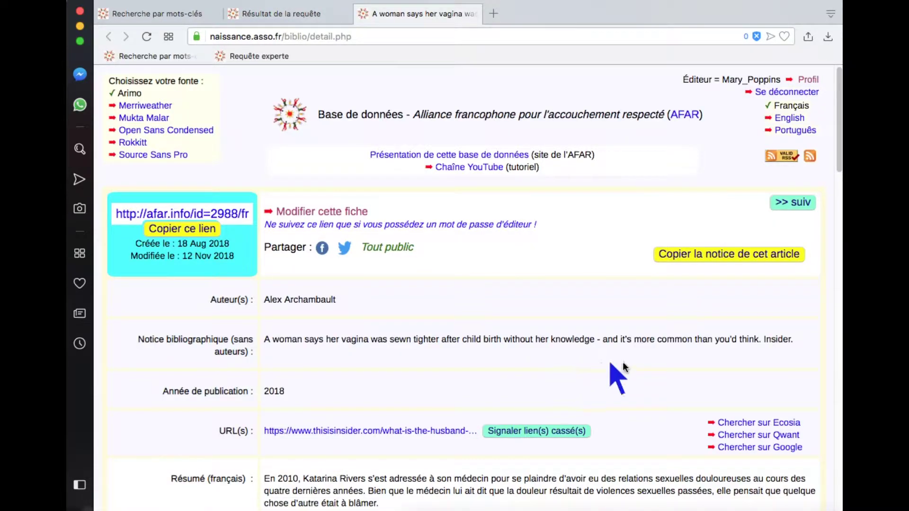
- Review the details and French summary of record 2988, and open the record for modification
scroll(624, 370, down, 5)
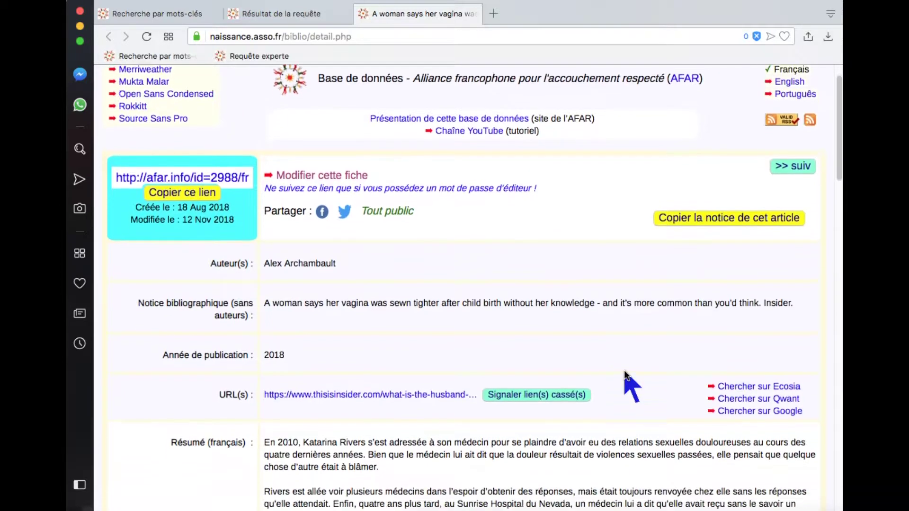
scroll(624, 372, down, 3)
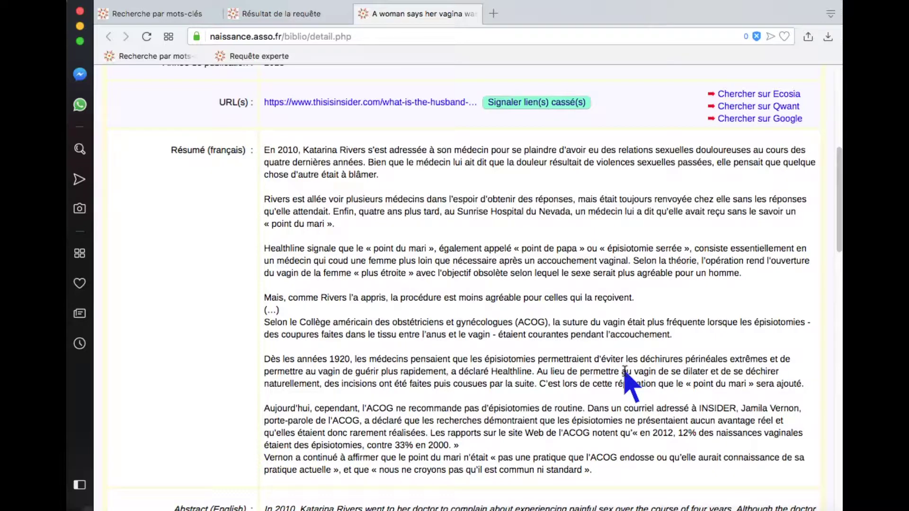
scroll(624, 371, up, 8)
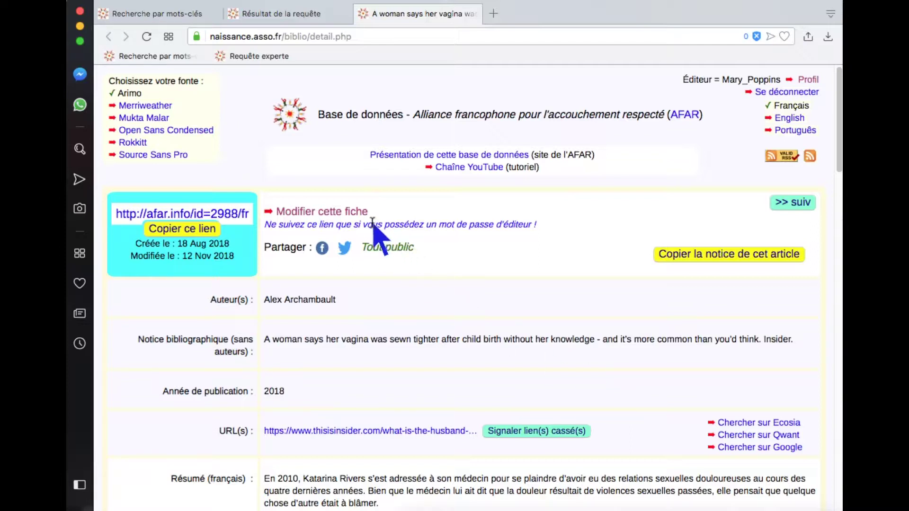
click(364, 212)
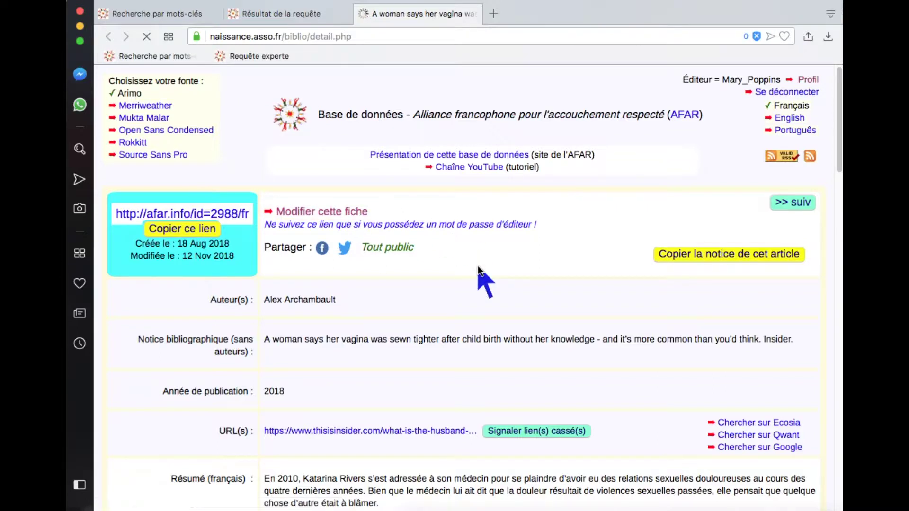
click(637, 309)
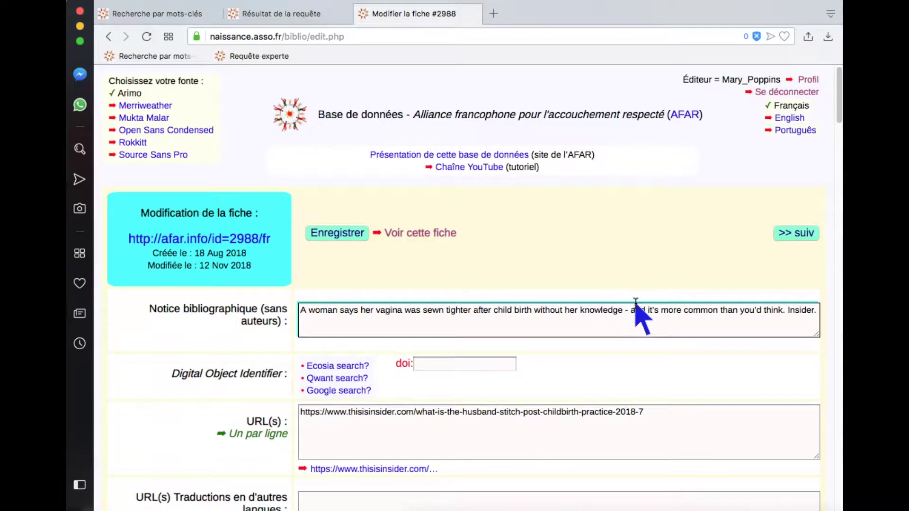
click(690, 430)
click(677, 326)
- Add the keyword "iatrogénie" to record 2988 and save the record
scroll(677, 327, down, 20)
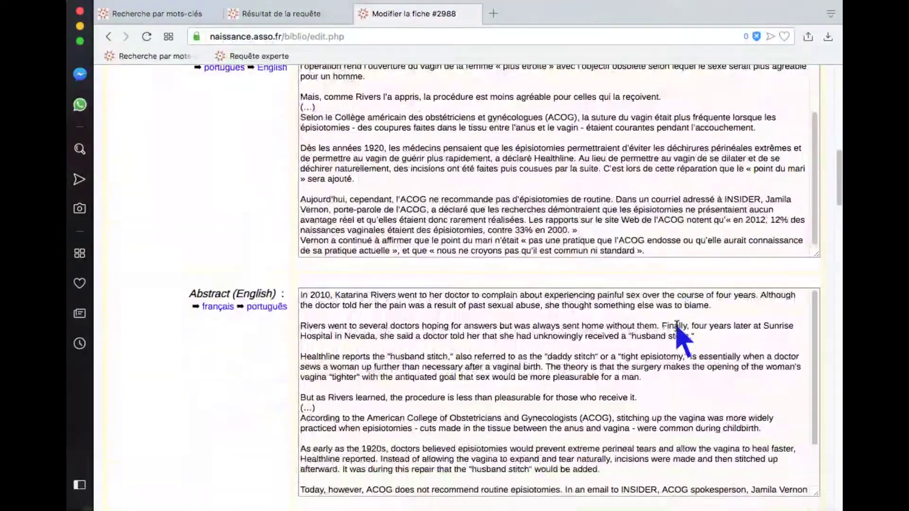
scroll(677, 326, down, 20)
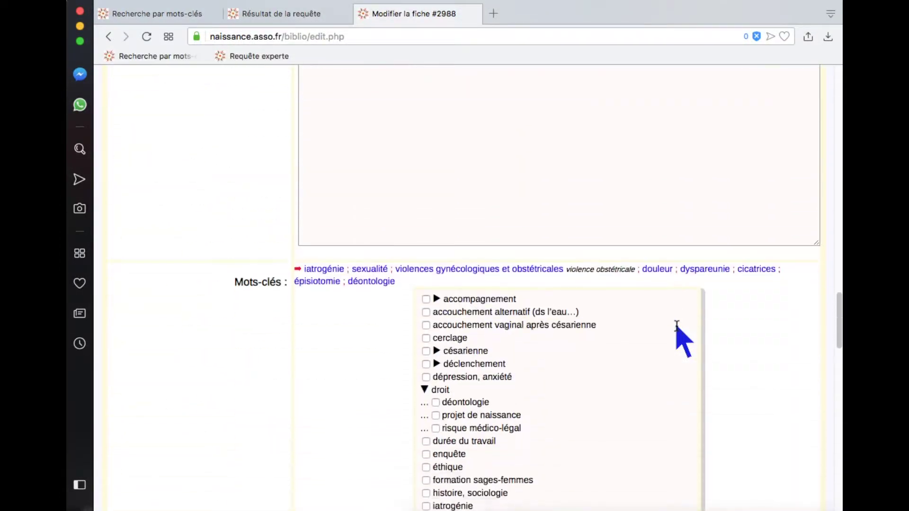
scroll(677, 328, up, 2)
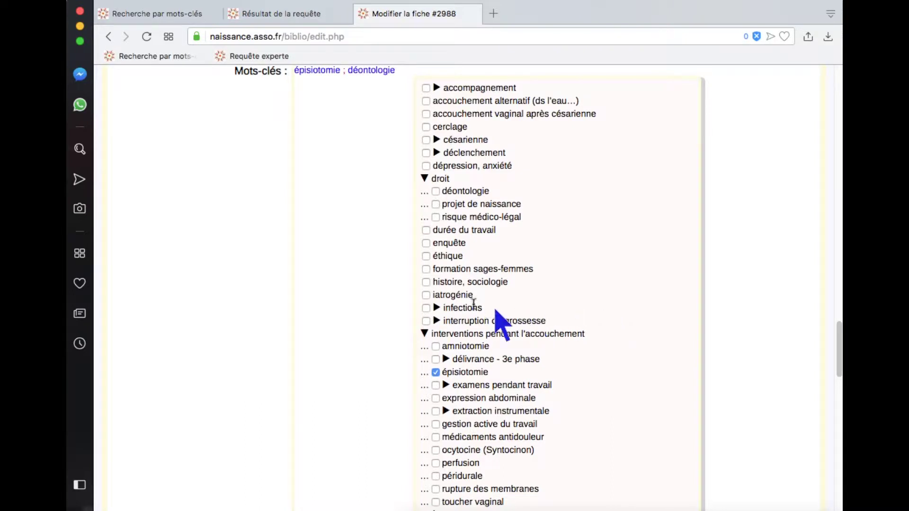
click(427, 296)
scroll(728, 359, down, 1)
scroll(729, 365, down, 10)
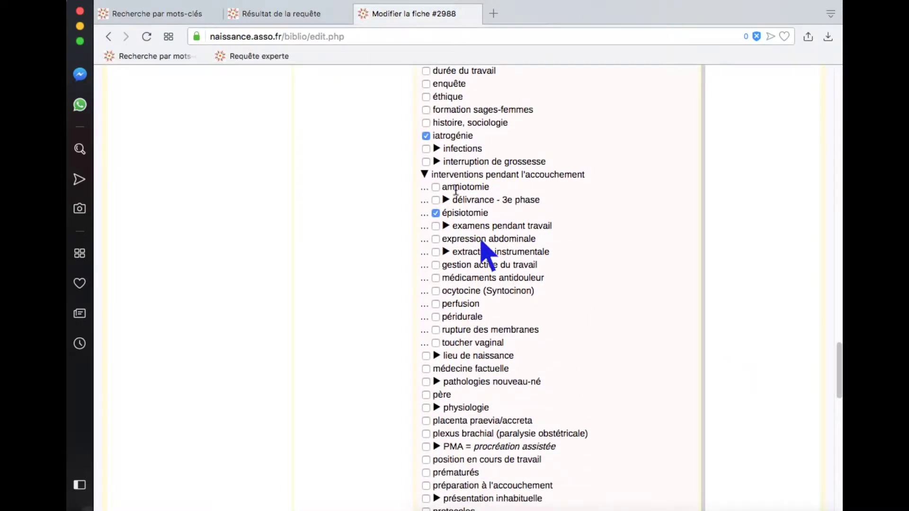
scroll(622, 369, down, 20)
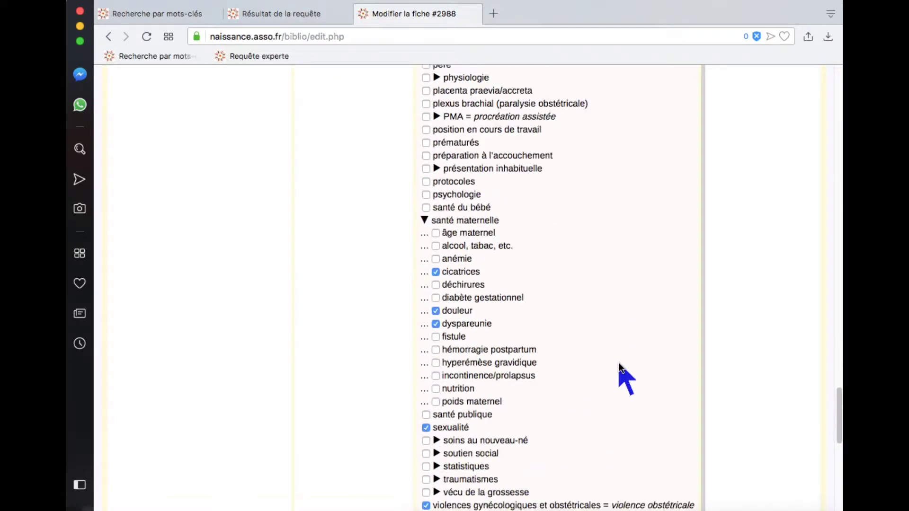
scroll(521, 431, down, 20)
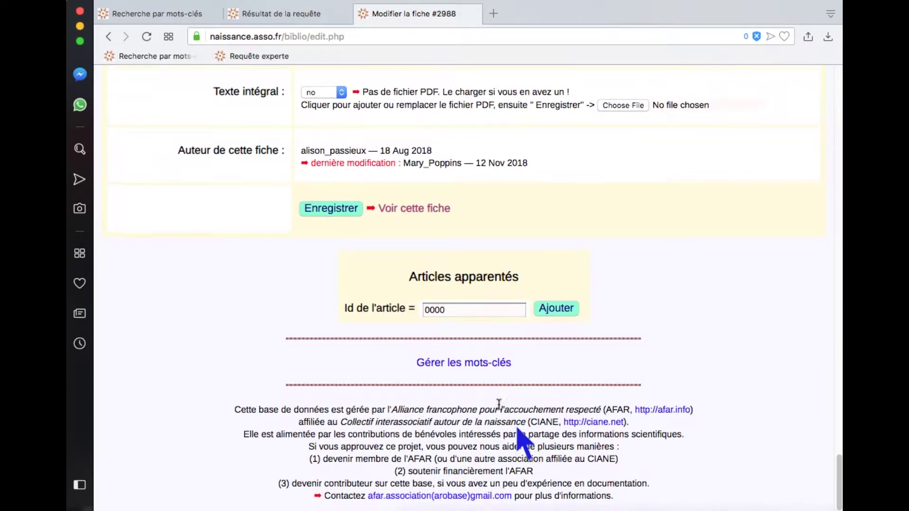
click(343, 212)
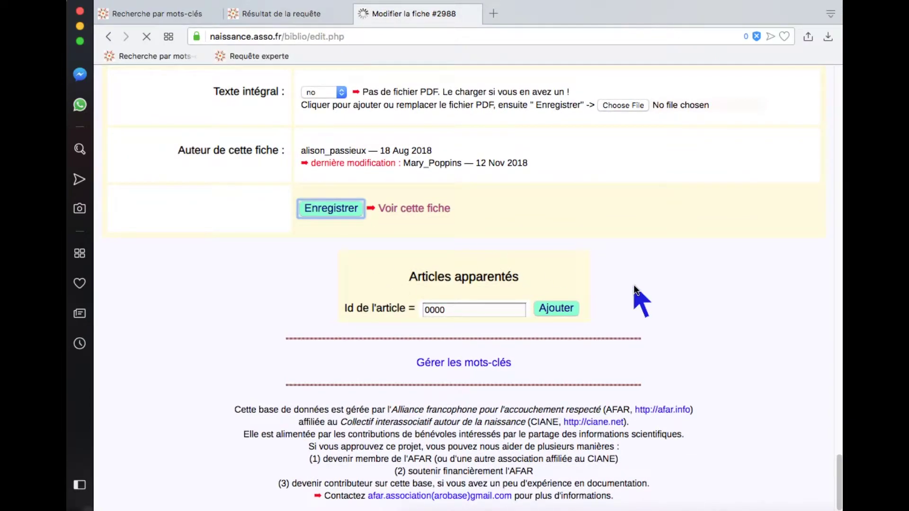
- Examine the keyword summary and the selected entries in the saved record's keyword list
scroll(709, 366, down, 17)
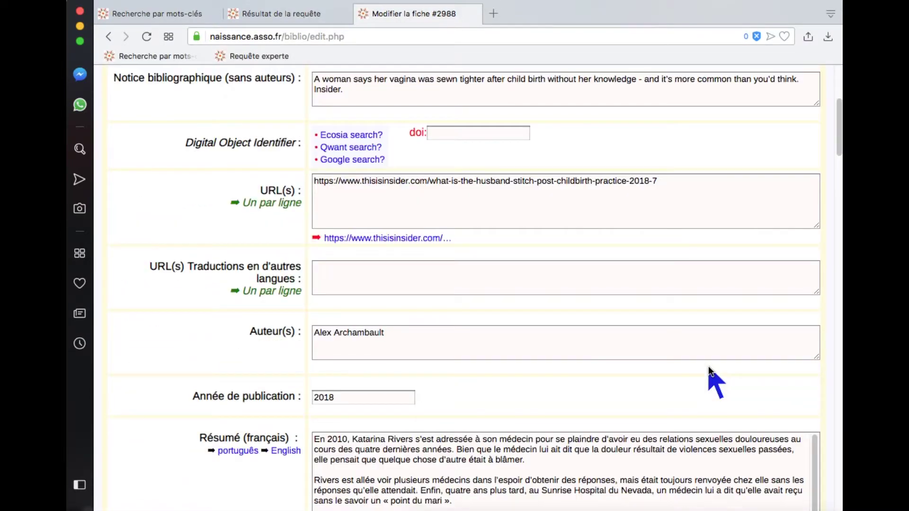
scroll(708, 365, down, 20)
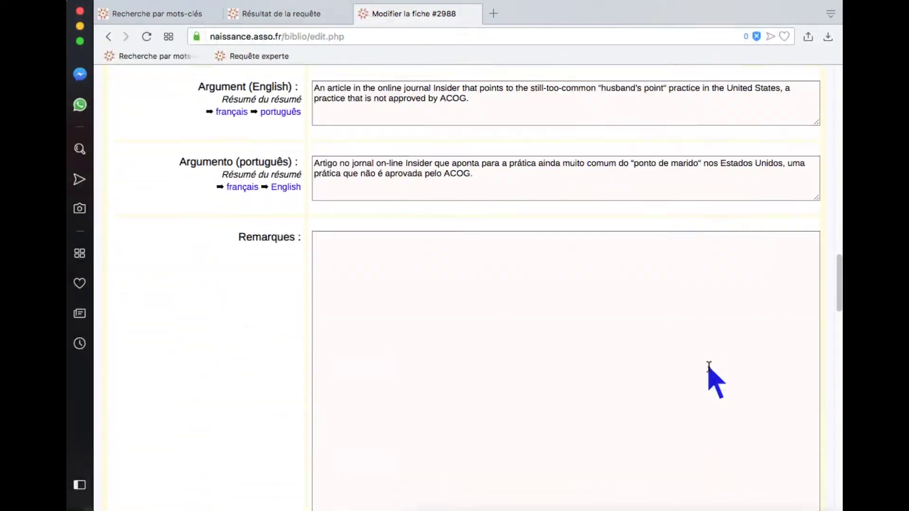
scroll(709, 367, up, 20)
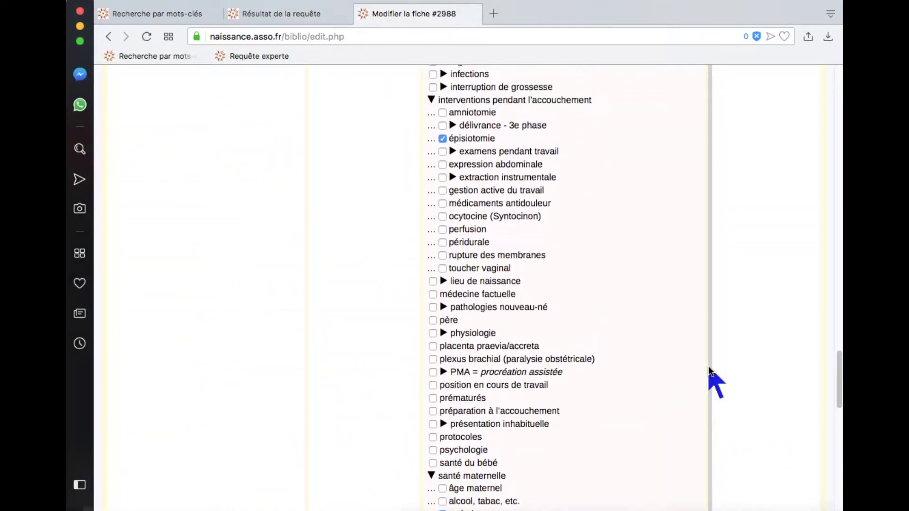
scroll(709, 369, up, 2)
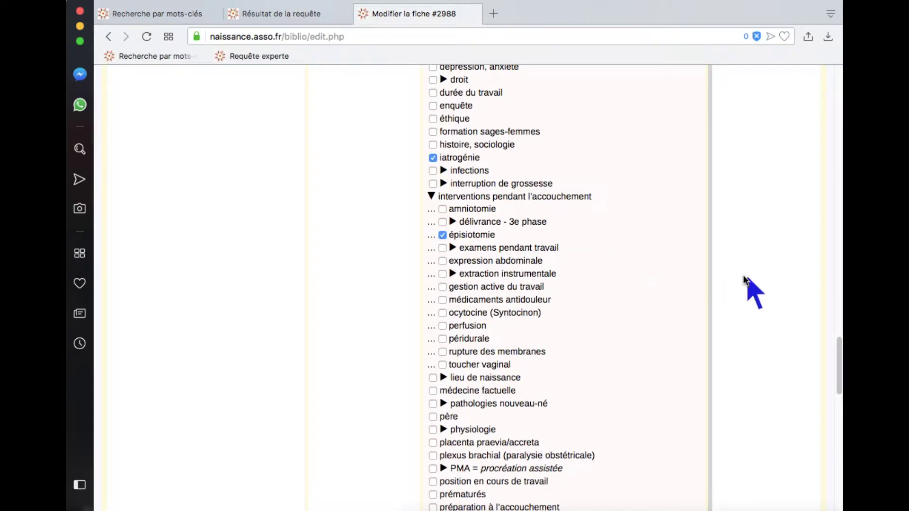
scroll(744, 278, up, 10)
scroll(744, 278, up, 1)
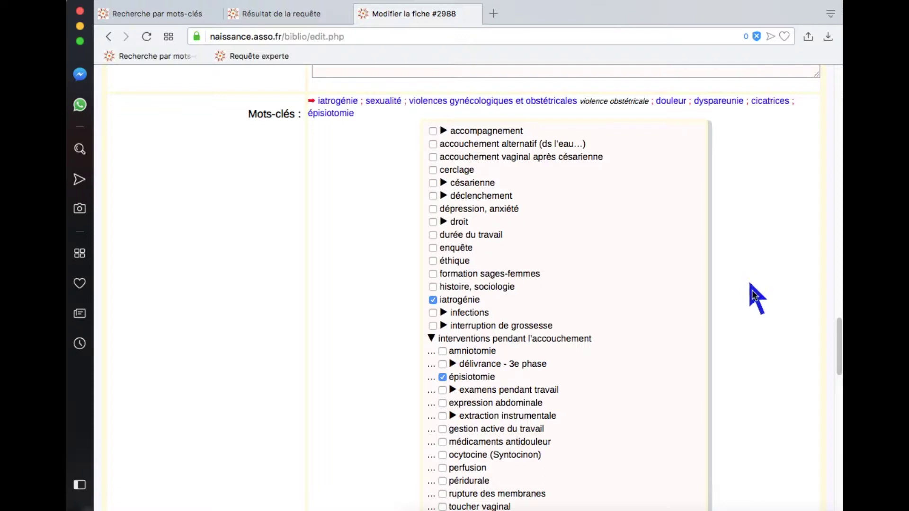
scroll(753, 305, down, 3)
scroll(753, 307, down, 5)
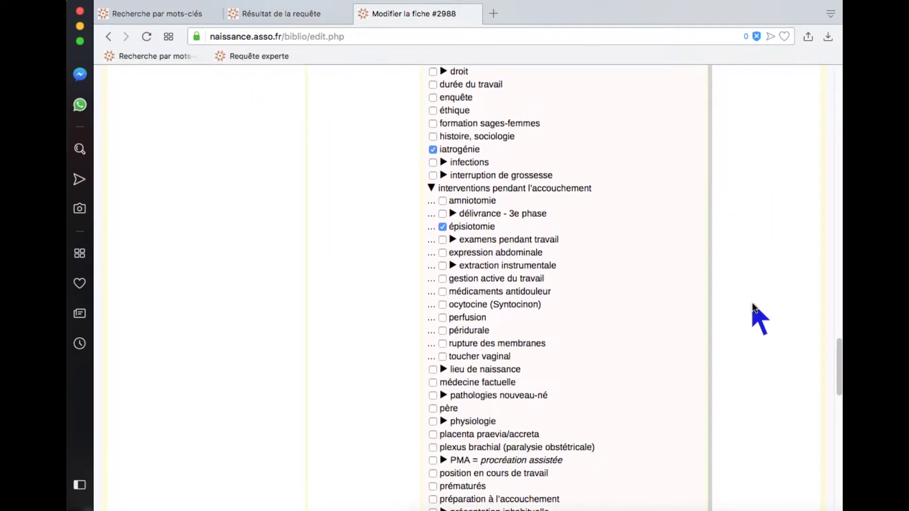
scroll(753, 307, up, 2)
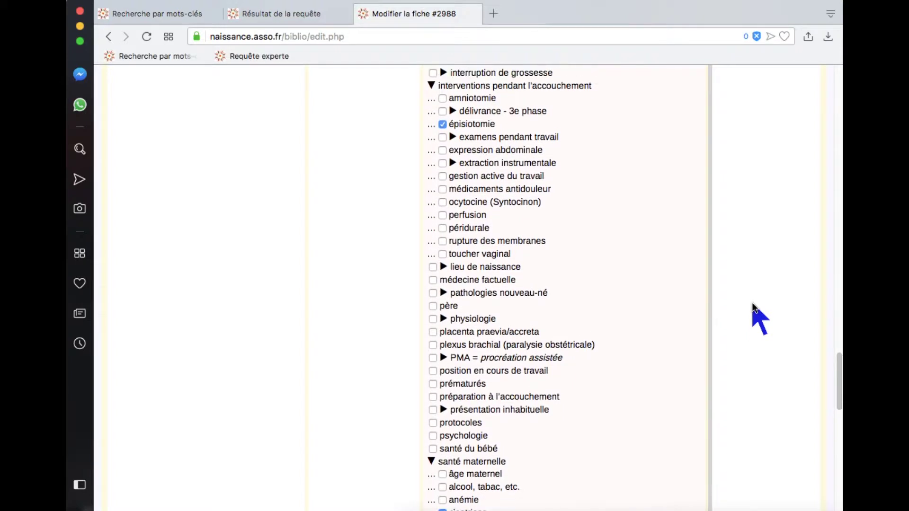
scroll(752, 304, up, 1)
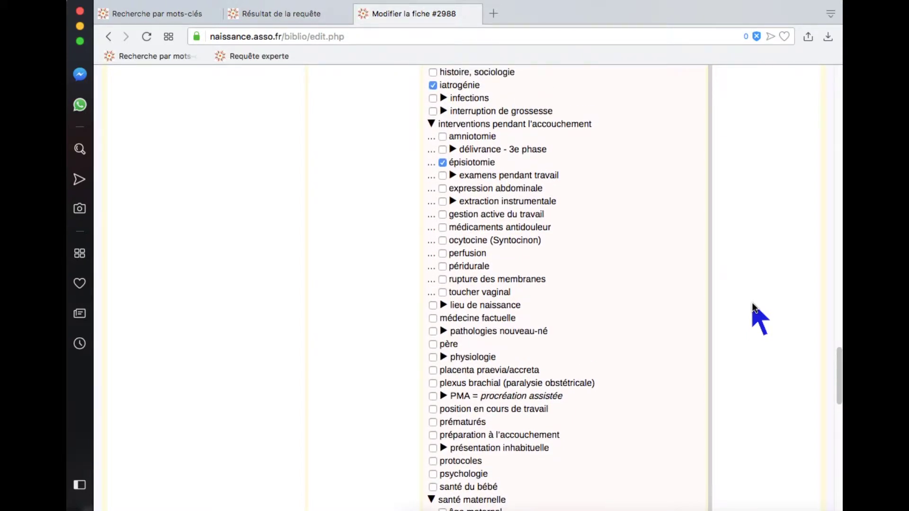
scroll(754, 306, down, 3)
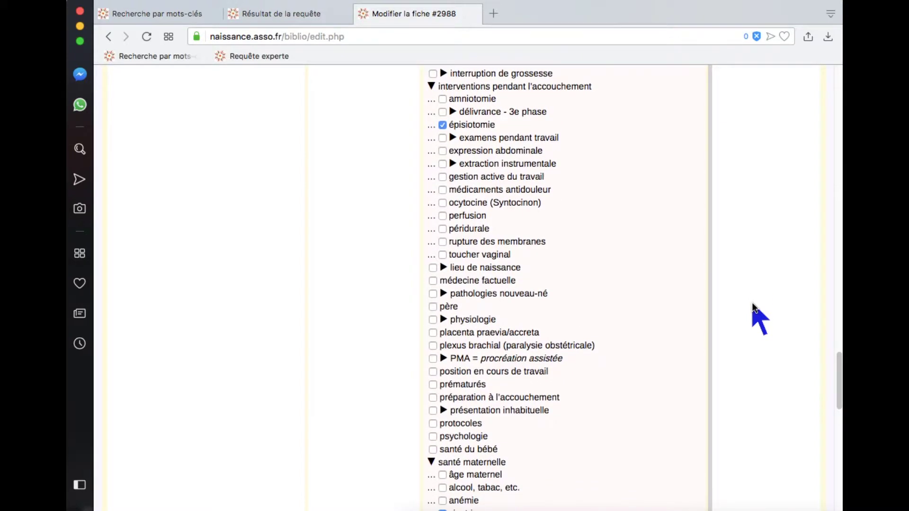
- Review the selected keywords in record 2988's keyword list and expand the sub-keywords of "droit"
scroll(753, 305, up, 1)
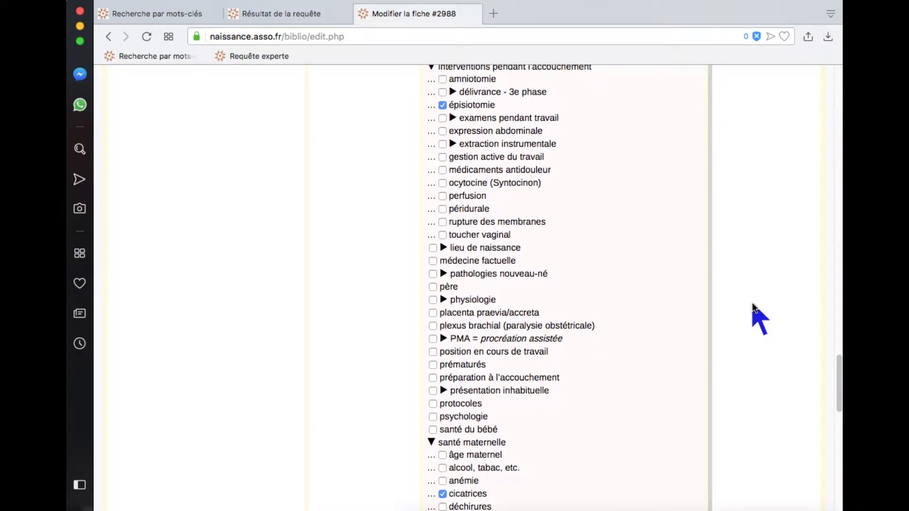
scroll(752, 305, up, 3)
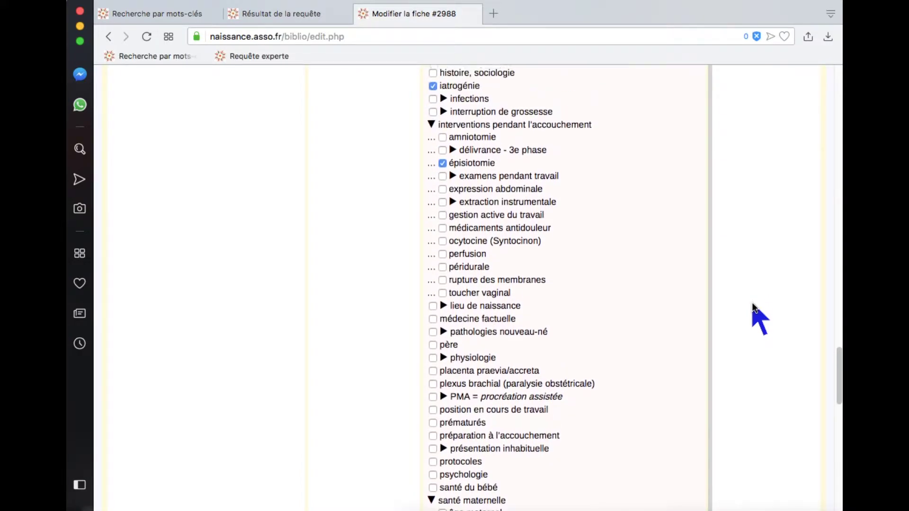
scroll(752, 305, up, 2)
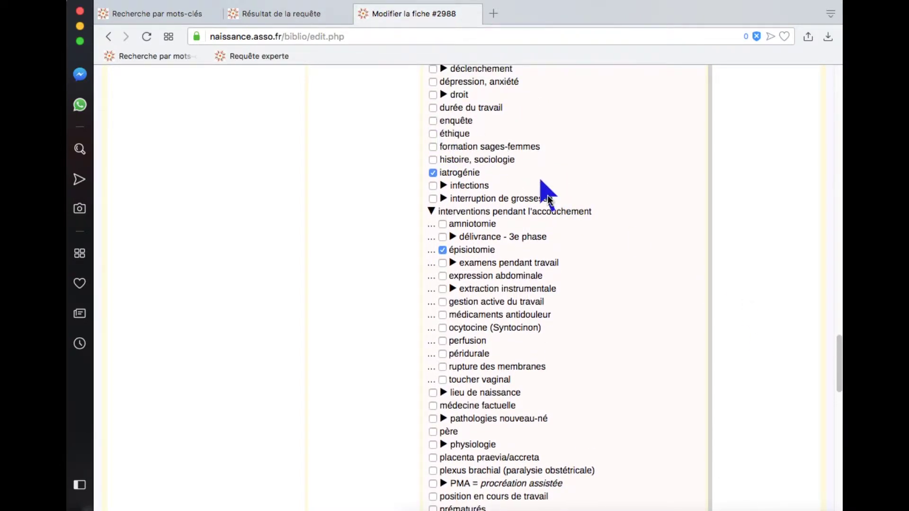
scroll(678, 330, up, 1)
scroll(678, 330, up, 1)
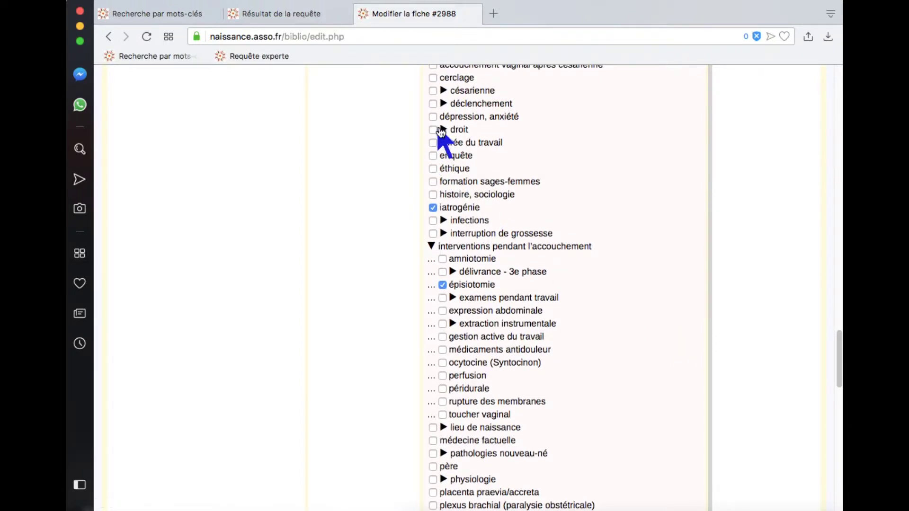
click(443, 129)
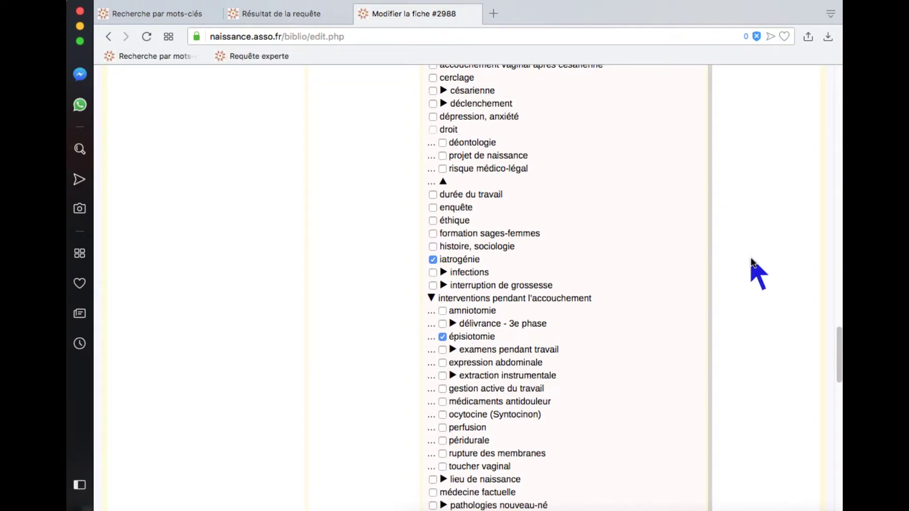
scroll(751, 259, down, 1)
- View the saved record 2988, and start another simple query listing the records for "violences gynécologiques et obstétricales"
scroll(751, 258, up, 20)
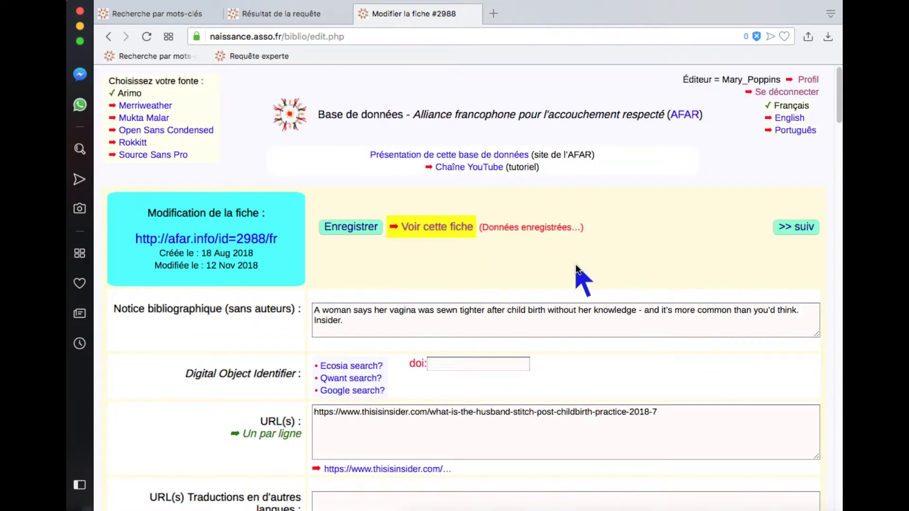
click(445, 228)
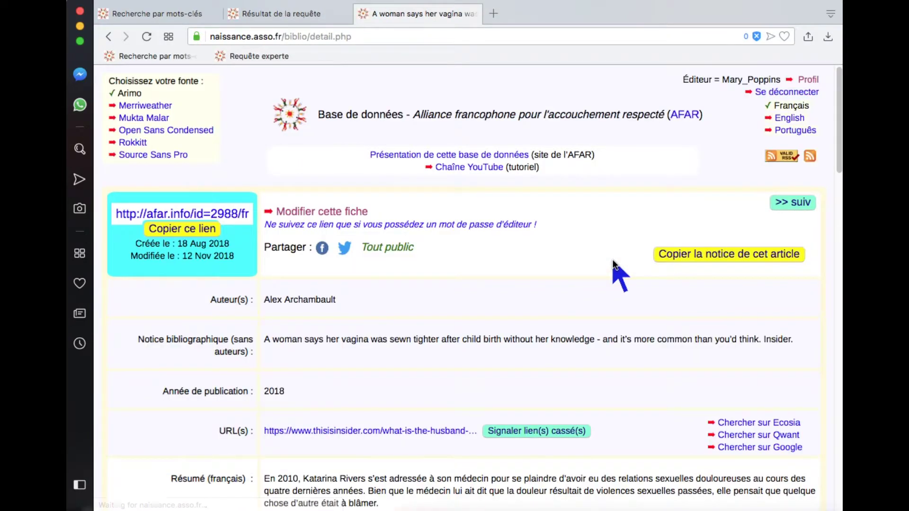
scroll(615, 275, down, 20)
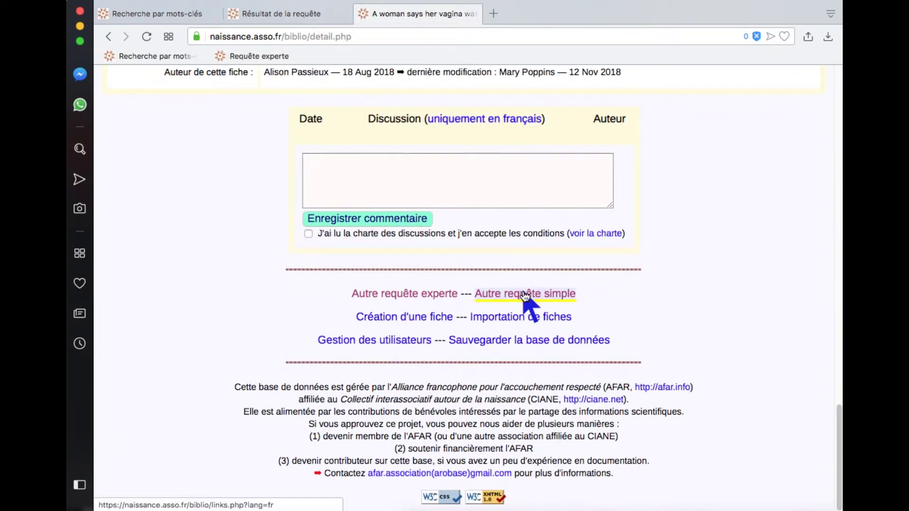
click(525, 294)
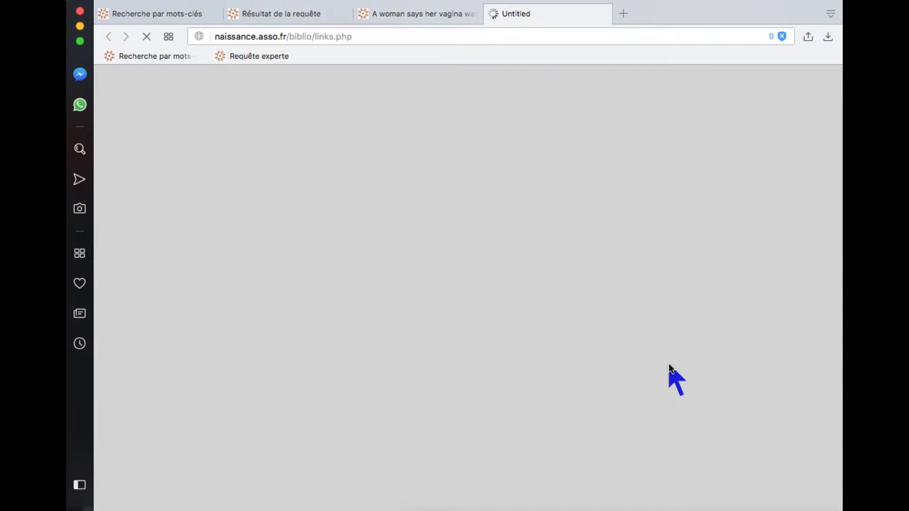
scroll(690, 454, down, 15)
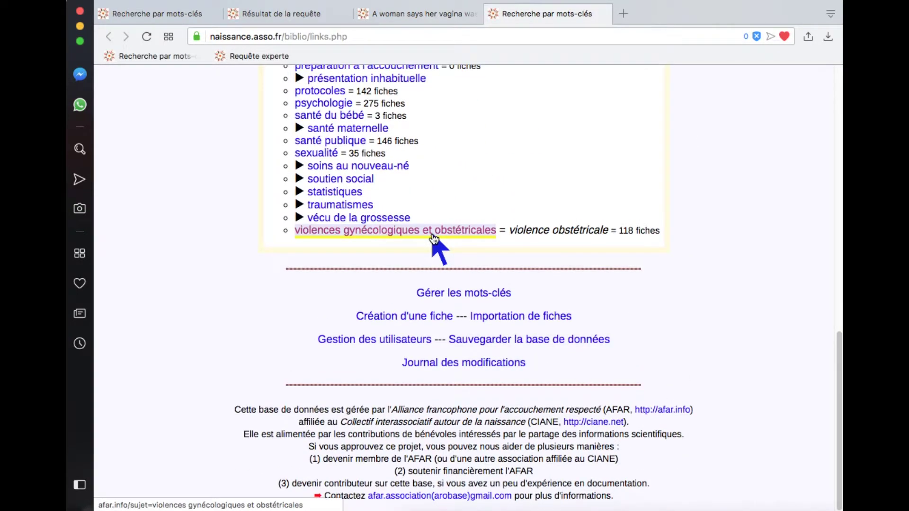
click(433, 234)
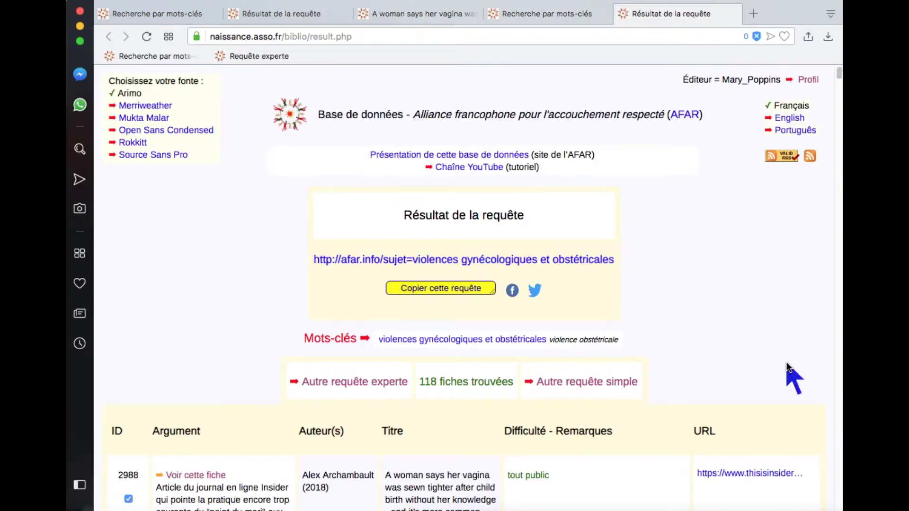
- Look through the resulting records to the end of the list and open batch keyword addition and removal for them
scroll(787, 365, down, 10)
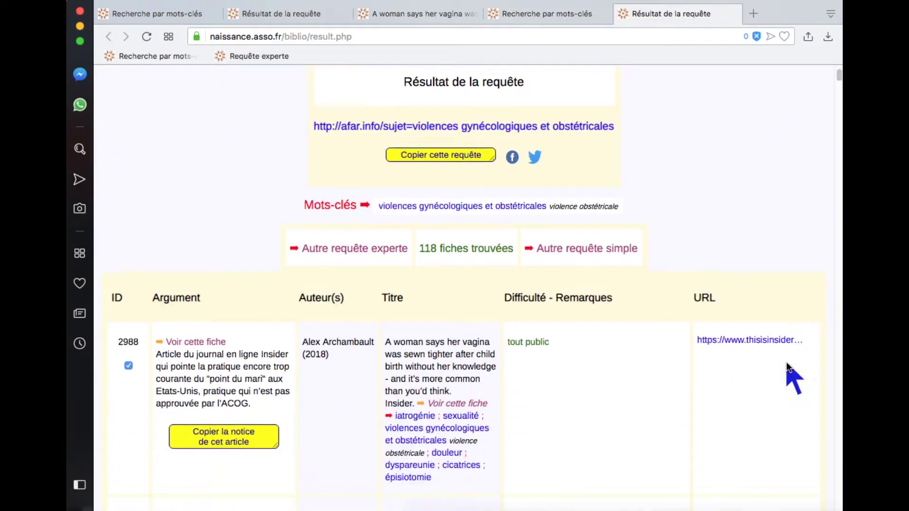
scroll(787, 365, down, 20)
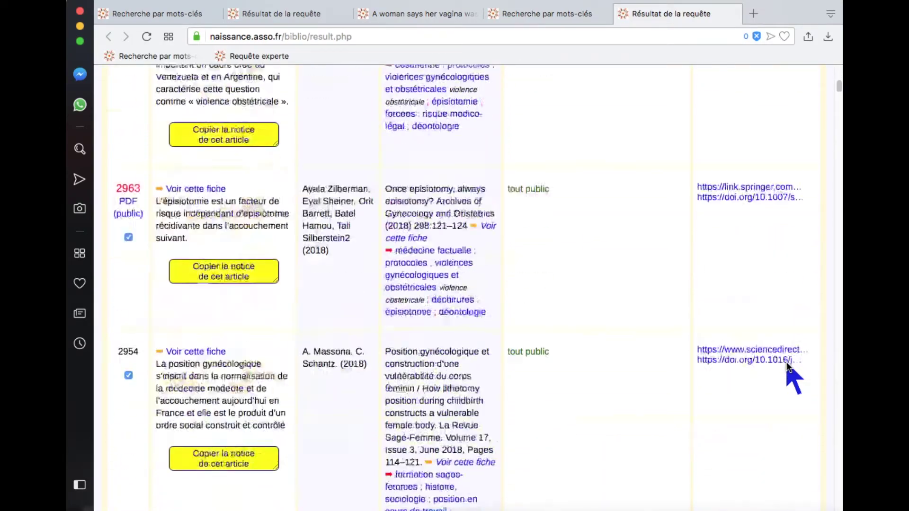
scroll(787, 365, down, 15)
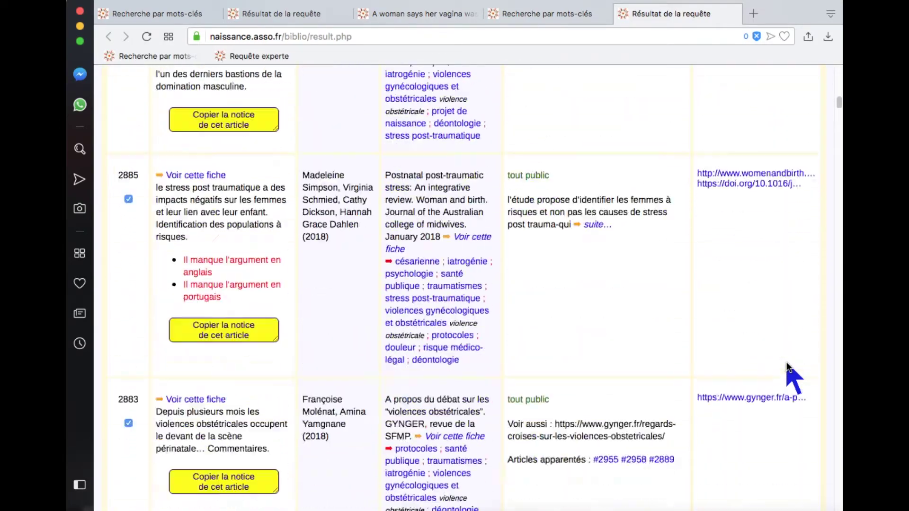
scroll(787, 366, down, 20)
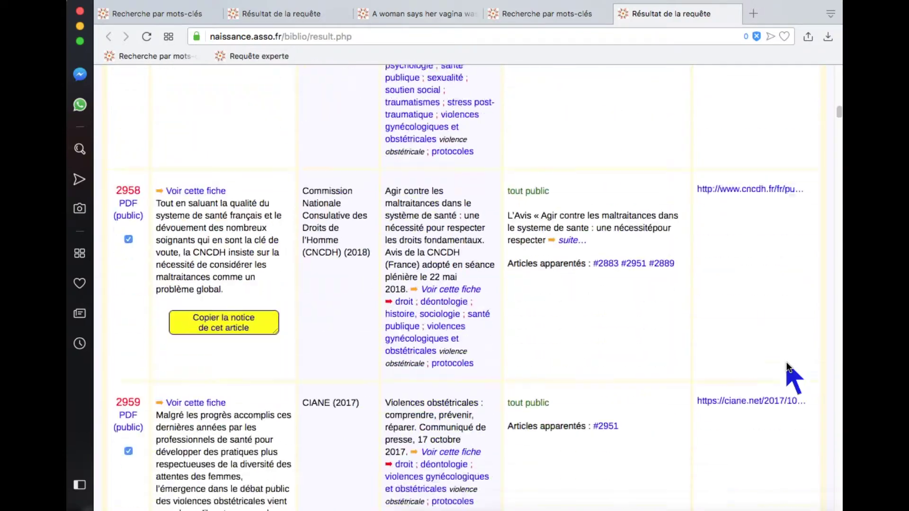
scroll(652, 430, down, 20)
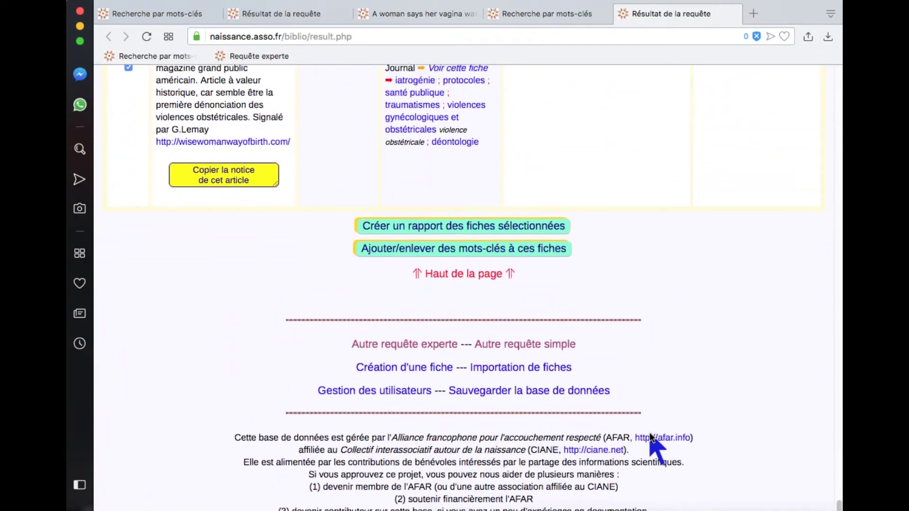
scroll(650, 433, up, 5)
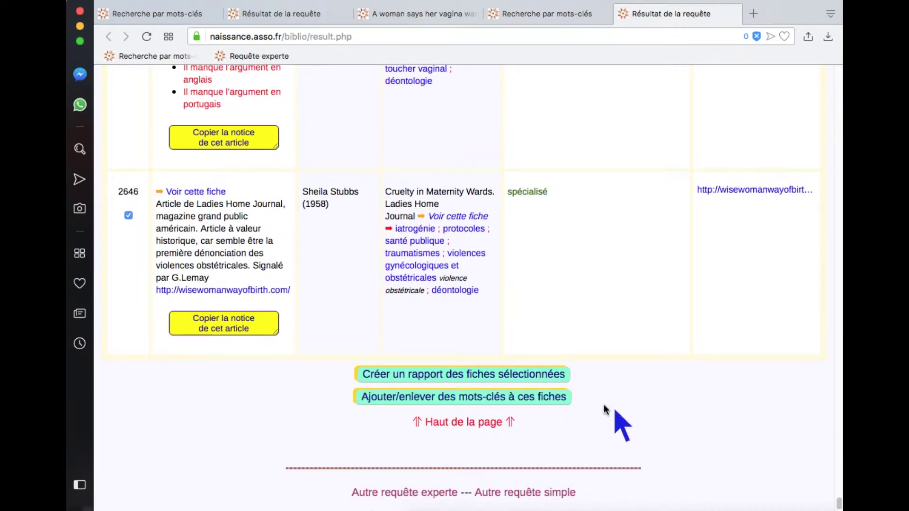
click(561, 398)
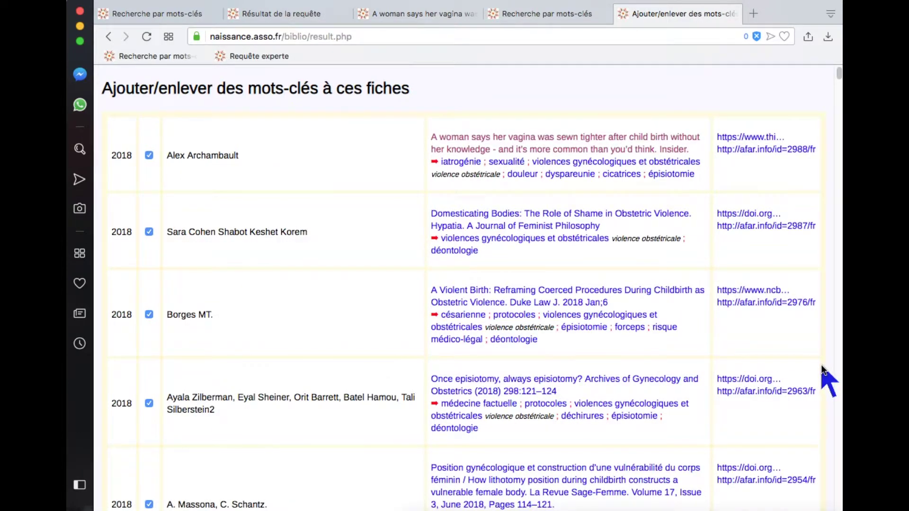
- Exclude the 2018 Commission Nationale Consultative des Droits de l'Homme (CNCDH) record from the batch, and include it again
scroll(822, 369, down, 20)
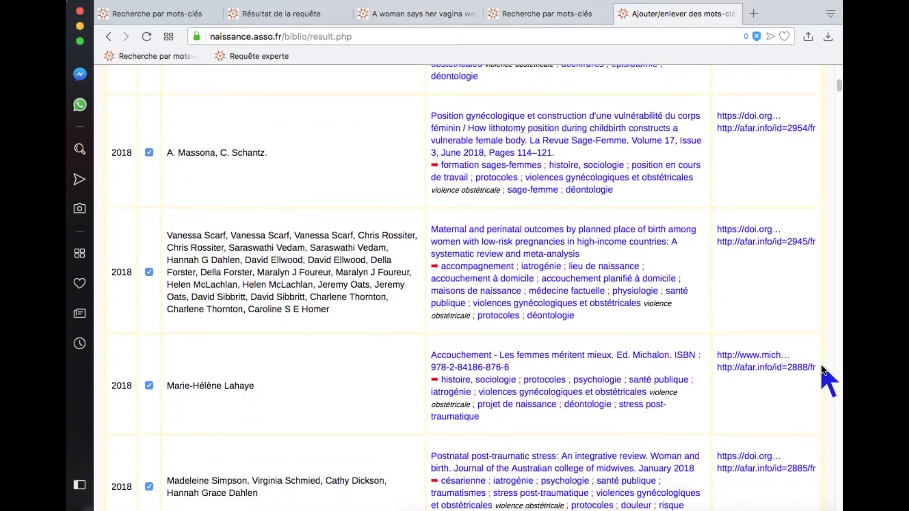
scroll(822, 369, down, 4)
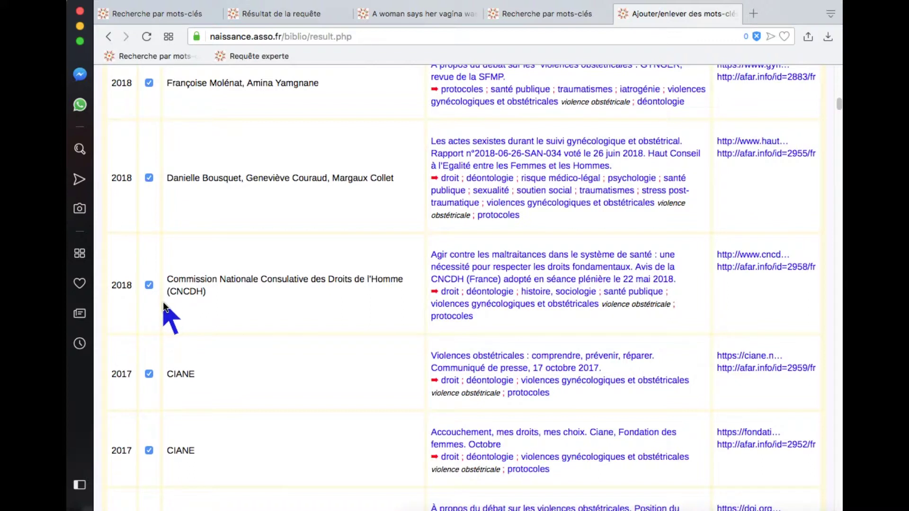
click(148, 285)
scroll(241, 308, down, 1)
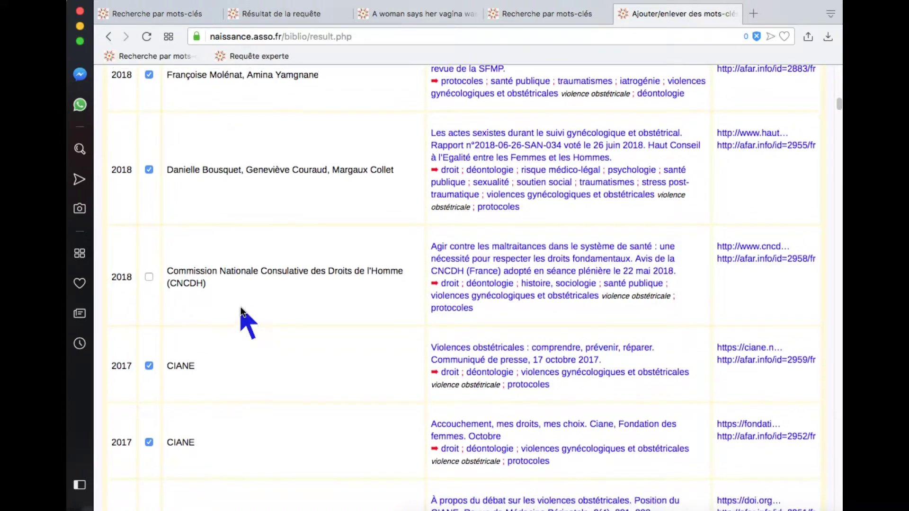
click(148, 273)
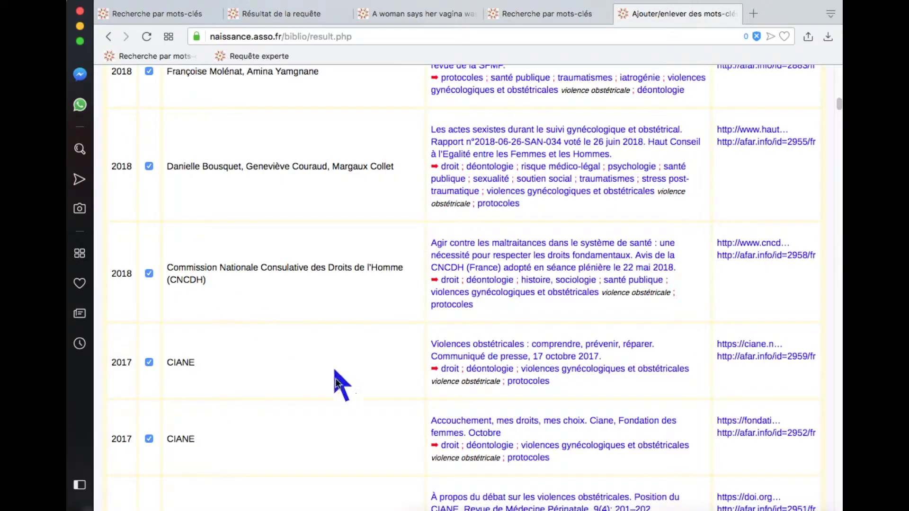
- Choose "déontologie", under "droit", as the keyword to add to all selected records
scroll(330, 405, down, 15)
scroll(330, 407, down, 20)
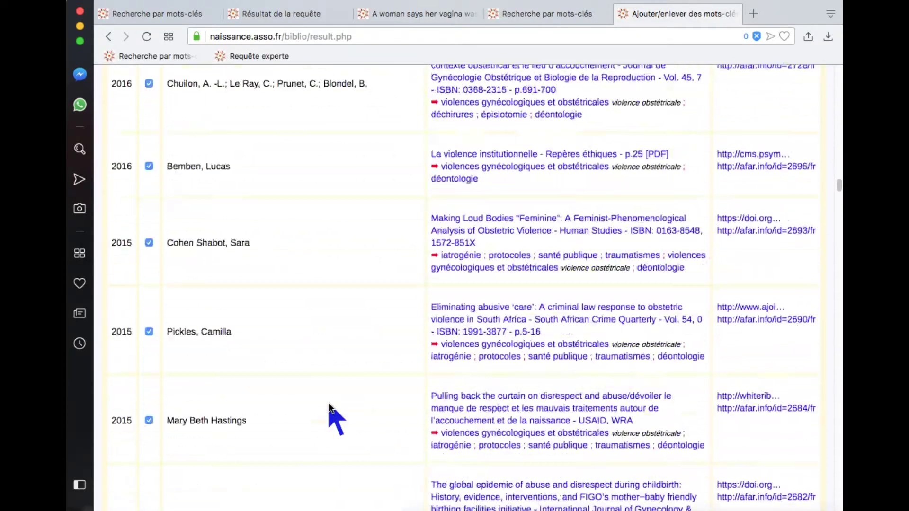
scroll(328, 402, down, 20)
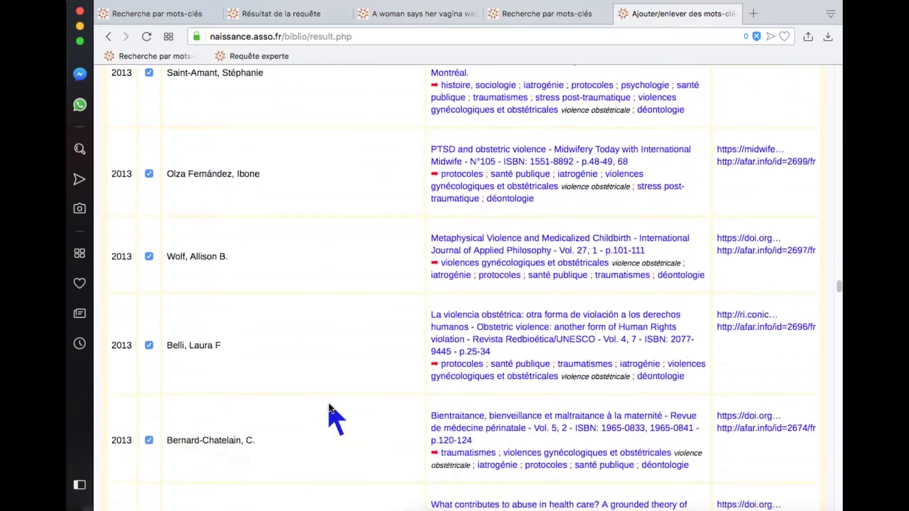
scroll(328, 403, down, 15)
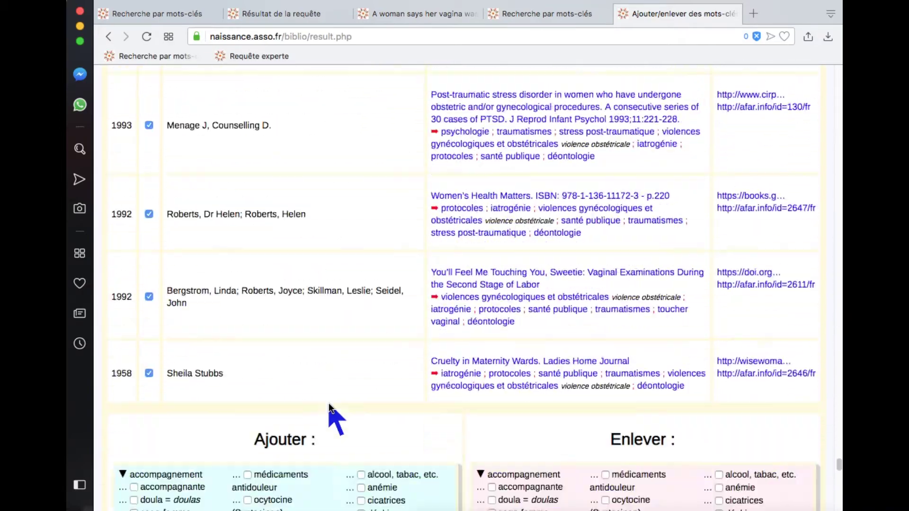
scroll(329, 402, up, 1)
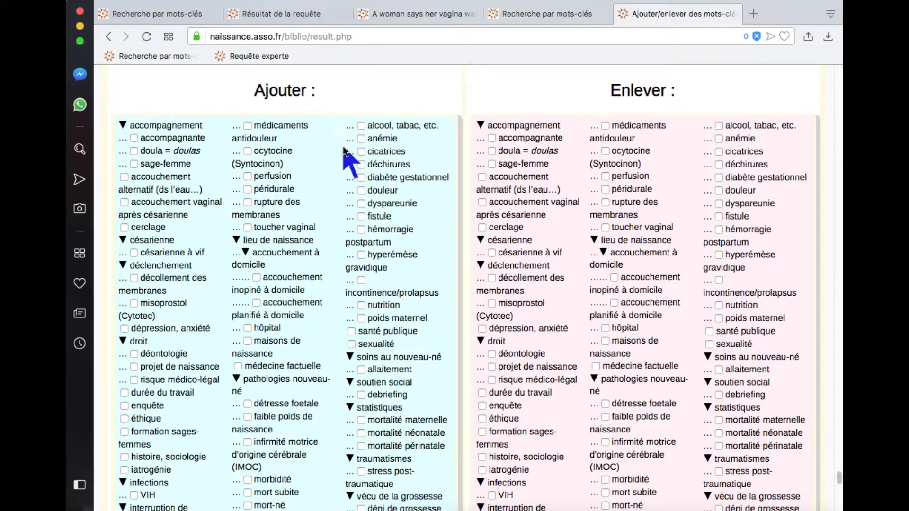
click(134, 354)
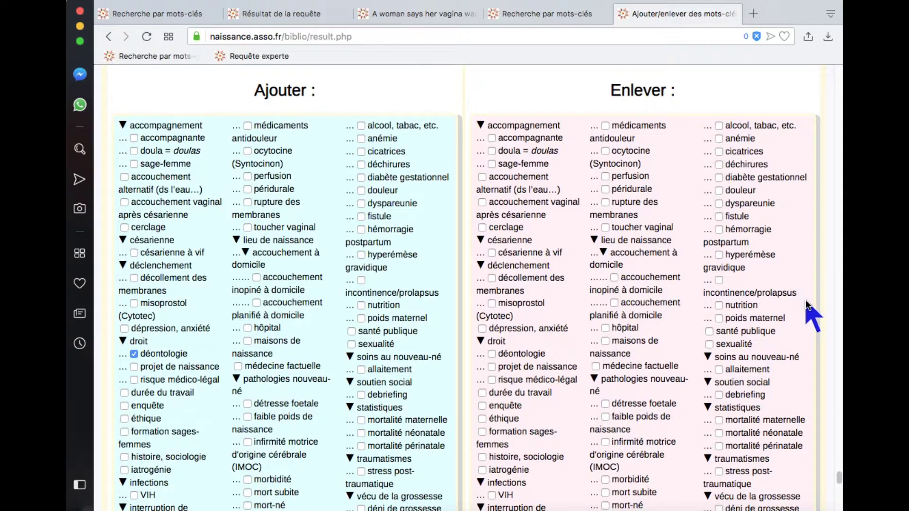
- Choose "éthique" as the keyword to remove, and apply the keyword changes to the selected records
scroll(808, 303, down, 2)
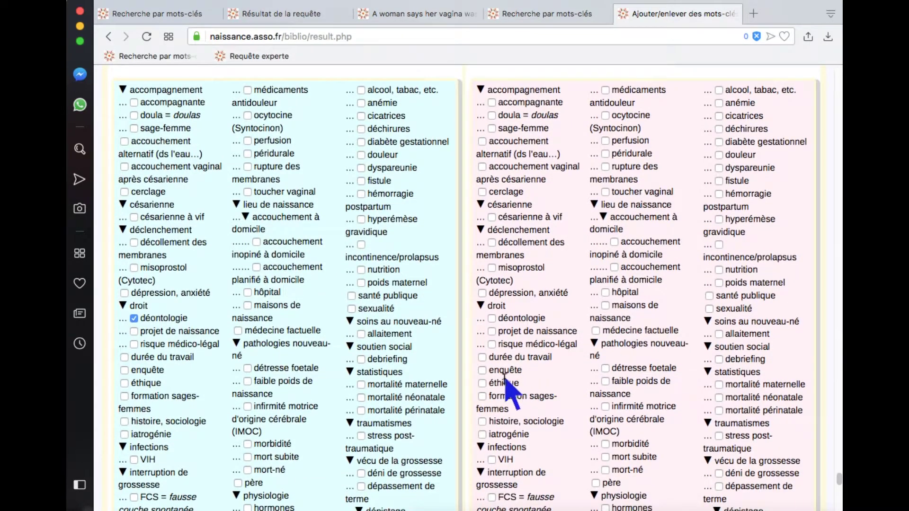
click(482, 383)
scroll(258, 384, down, 10)
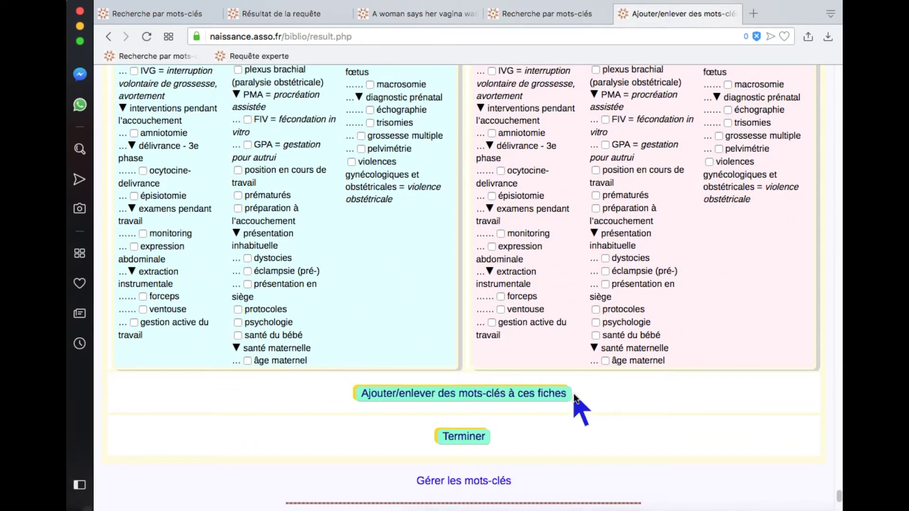
click(558, 394)
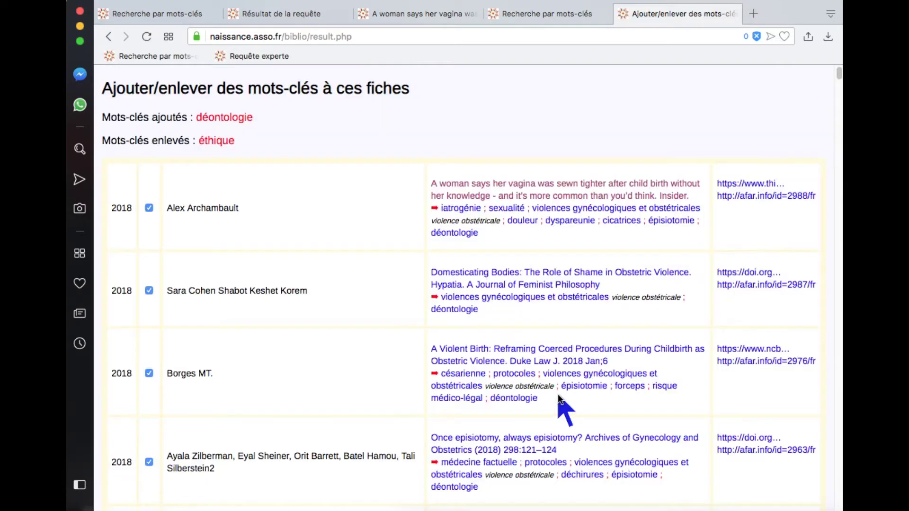